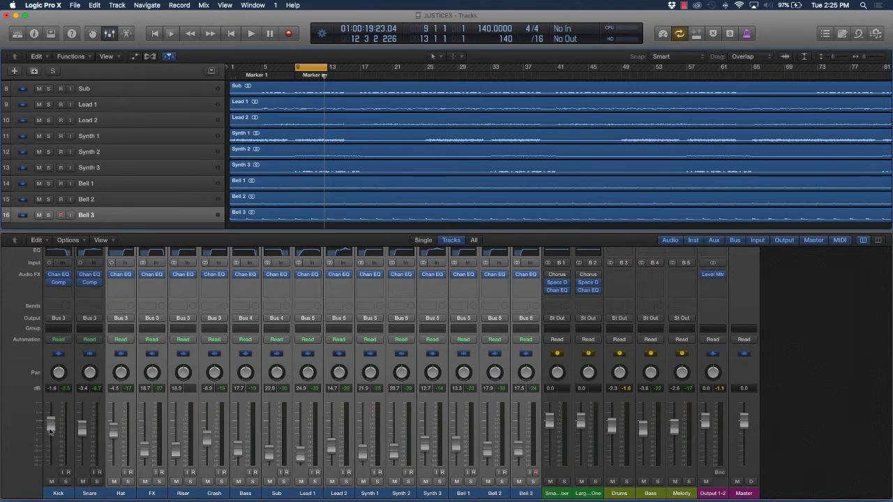
- Lower the Kick channel fader from -1.6 dB to about -4.2 dB and select the Kick strip
{"action": "left_click_drag", "start_coordinate": [50, 431], "coordinate": [51, 437]}
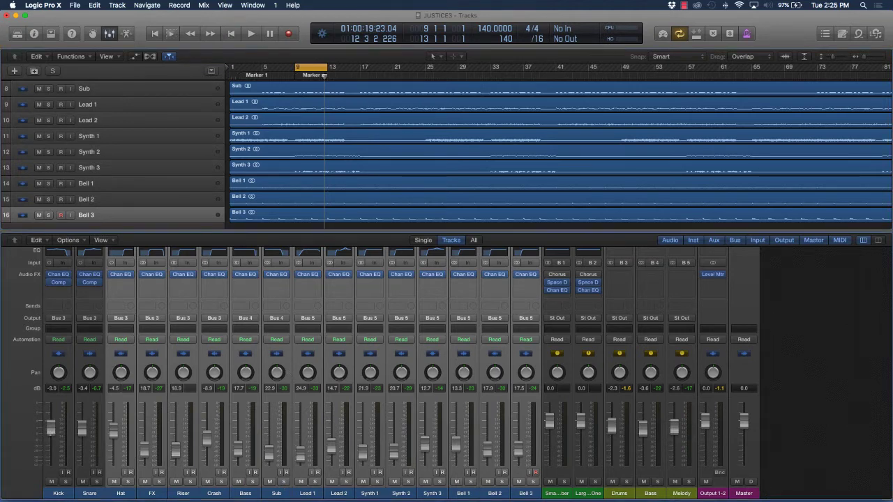
{"action": "left_click", "coordinate": [61, 461]}
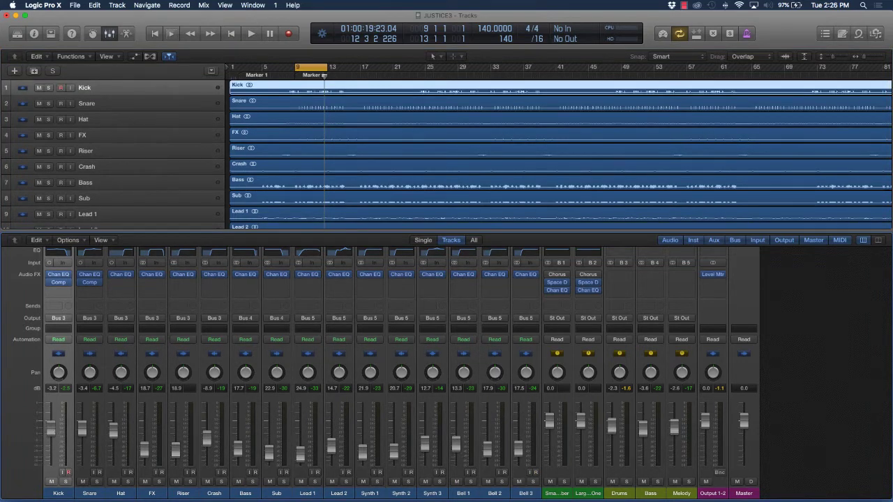
{"action": "left_click_drag", "start_coordinate": [50, 435], "coordinate": [50, 438]}
{"action": "key", "text": "space"}
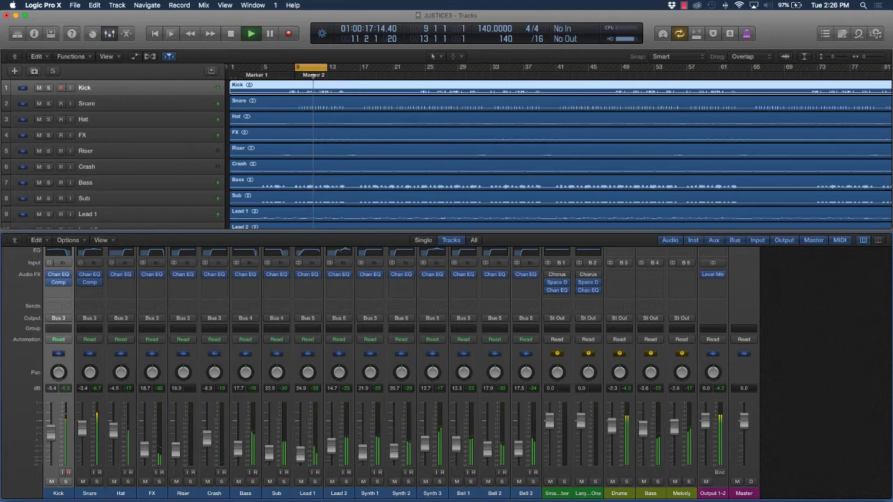
{"action": "key", "text": "space"}
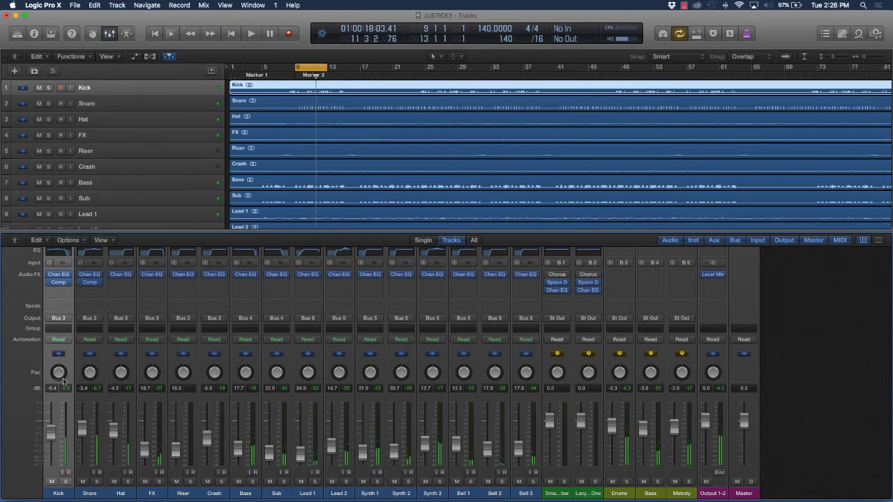
{"action": "left_click", "coordinate": [58, 282]}
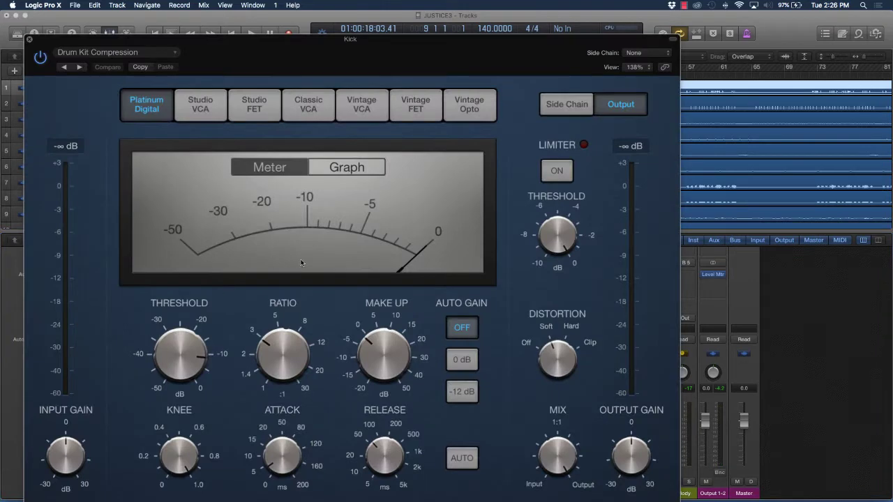
{"action": "left_click", "coordinate": [29, 39]}
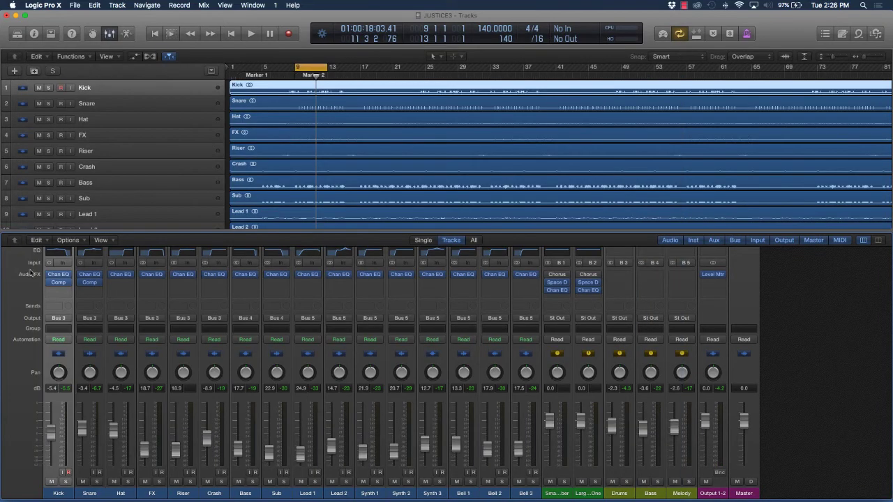
- Add a send from the Kick channel to Bus 6, creating an Aux 6 channel
{"action": "left_click", "coordinate": [60, 309]}
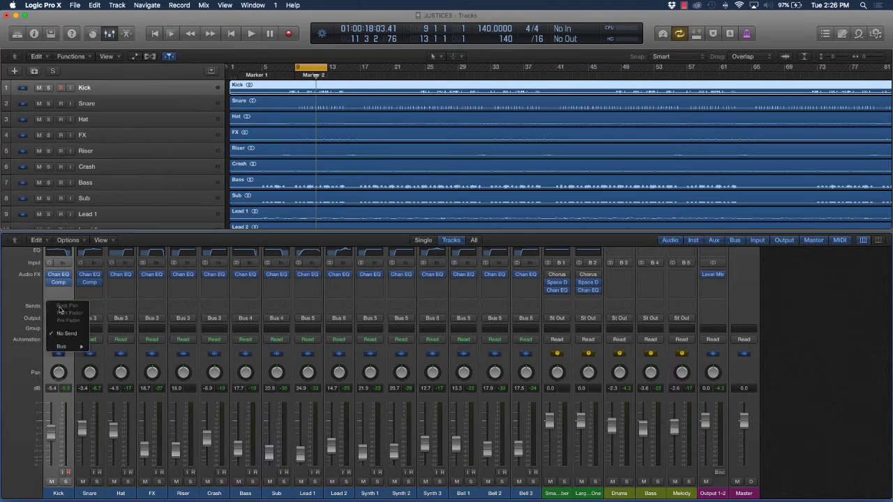
{"action": "mouse_move", "coordinate": [70, 348]}
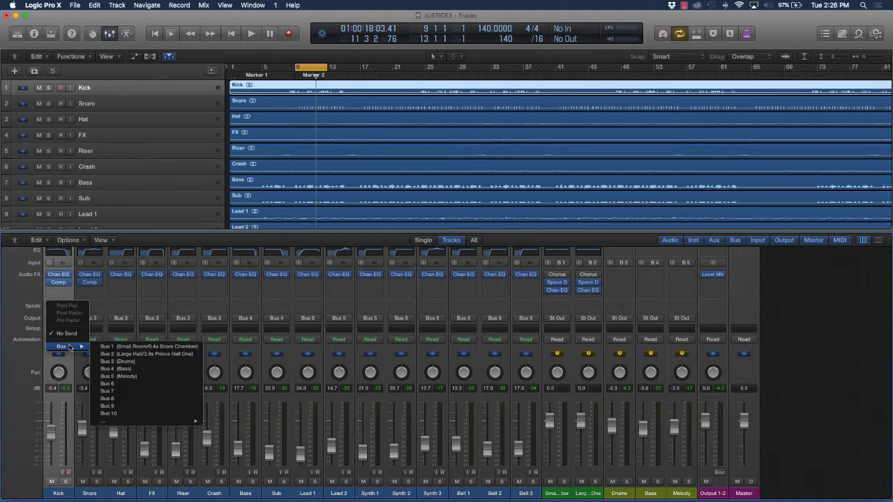
{"action": "left_click", "coordinate": [43, 326]}
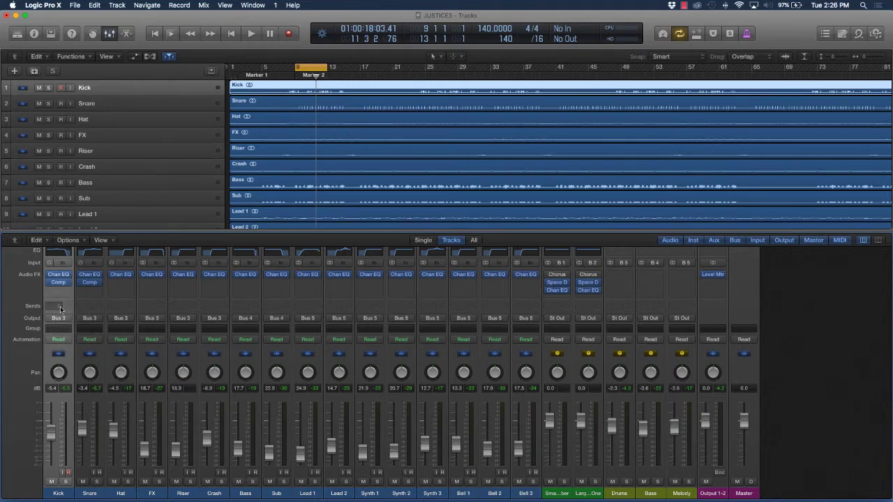
{"action": "left_click", "coordinate": [62, 309]}
{"action": "mouse_move", "coordinate": [70, 345]}
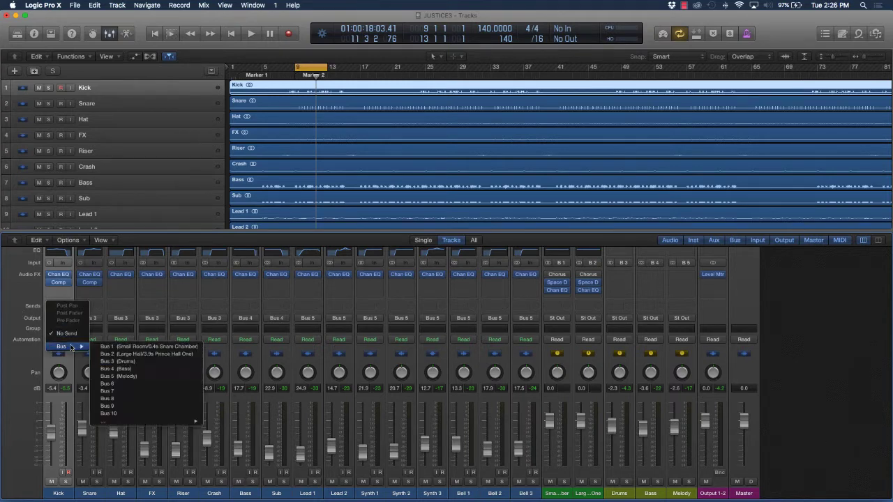
{"action": "left_click", "coordinate": [143, 385]}
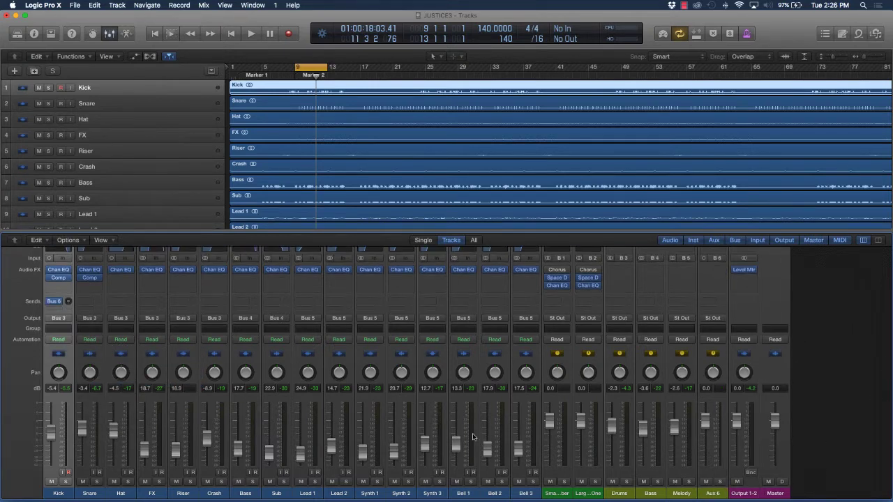
- Rename the new Aux 6 channel to 'PC'
{"action": "left_click", "coordinate": [721, 494]}
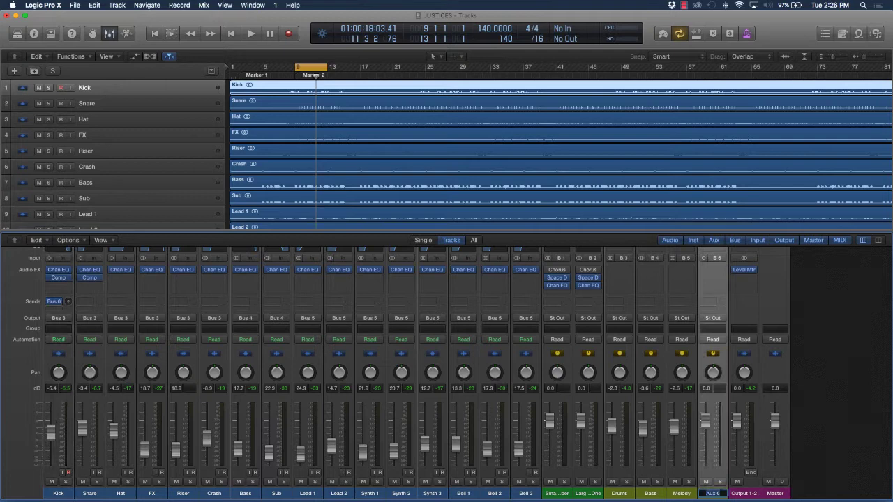
{"action": "type", "text": "PC"}
{"action": "key", "text": "Return"}
- Insert a Dynamics > Compressor on the PC aux's Audio FX slot
{"action": "left_click", "coordinate": [708, 276]}
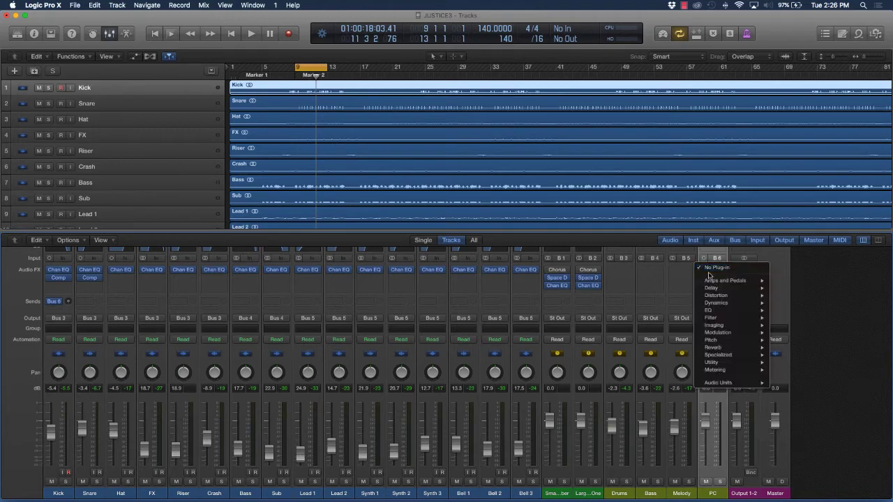
{"action": "mouse_move", "coordinate": [715, 302]}
{"action": "mouse_move", "coordinate": [811, 311]}
{"action": "left_click", "coordinate": [857, 311]}
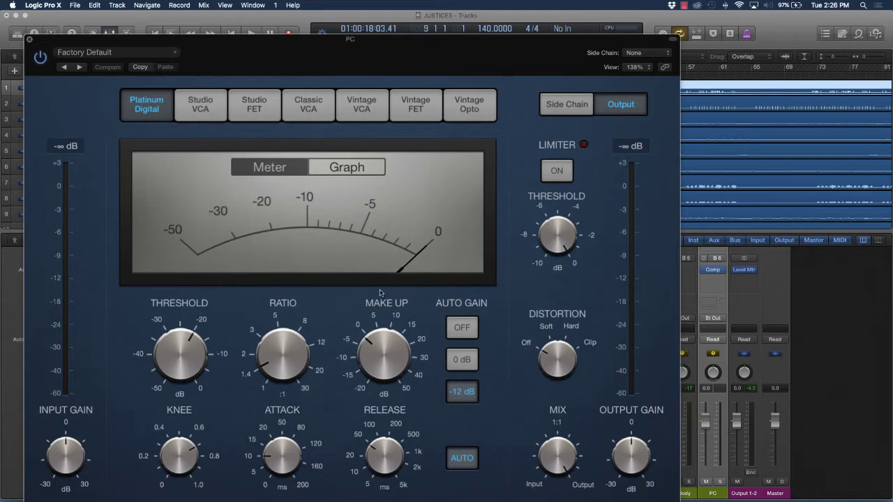
- Set the PC compressor to threshold -47.5 dB, ratio 1.3:1 and attack 2.5 ms, then close it
{"action": "mouse_move", "coordinate": [305, 357]}
{"action": "mouse_move", "coordinate": [203, 354]}
{"action": "left_click_drag", "start_coordinate": [199, 349], "coordinate": [176, 438]}
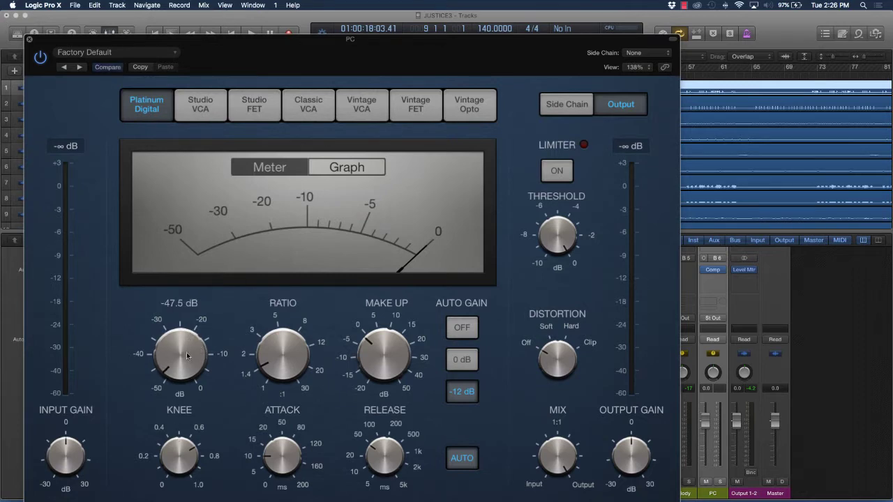
{"action": "mouse_move", "coordinate": [264, 371]}
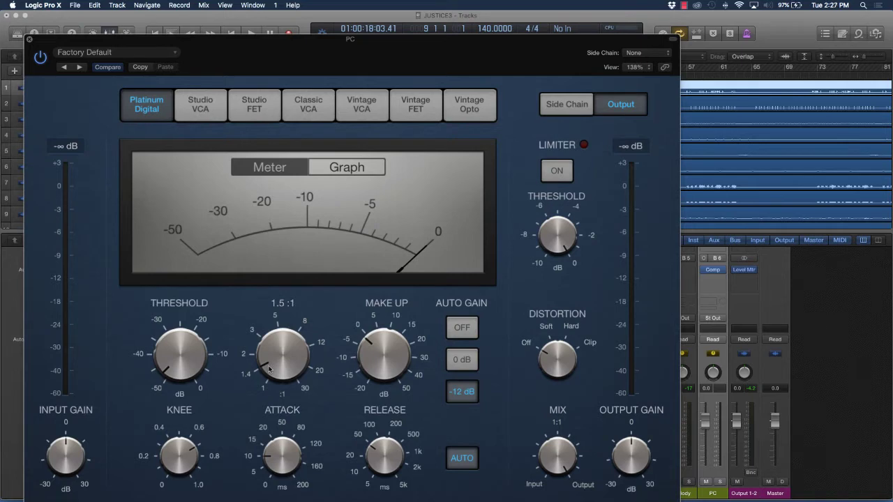
{"action": "mouse_move", "coordinate": [269, 368]}
{"action": "left_mouse_down"}
{"action": "mouse_move", "coordinate": [267, 334]}
{"action": "mouse_move", "coordinate": [260, 375]}
{"action": "left_mouse_up"}
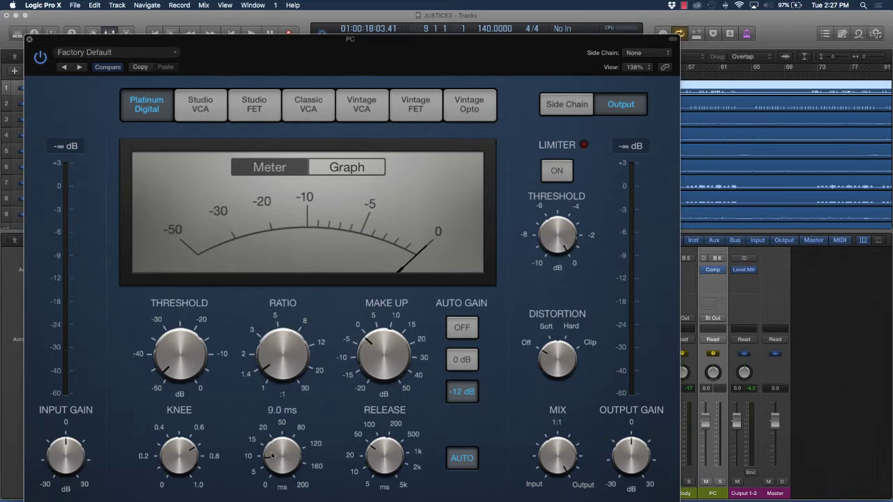
{"action": "left_click_drag", "start_coordinate": [270, 453], "coordinate": [273, 472]}
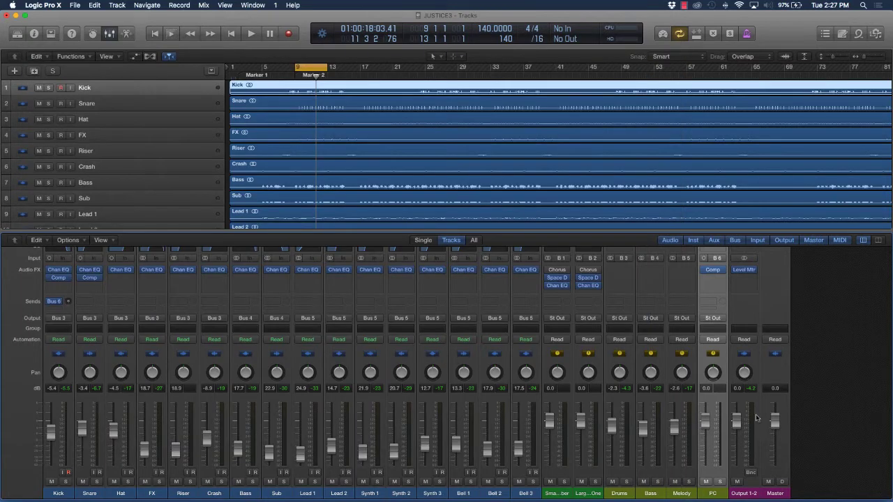
{"action": "left_click", "coordinate": [29, 40]}
{"action": "key", "text": "space"}
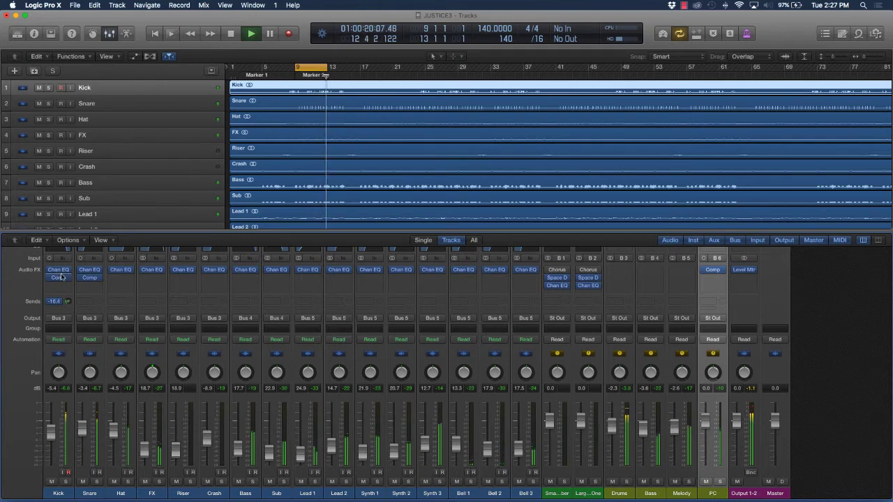
{"action": "key", "text": "space"}
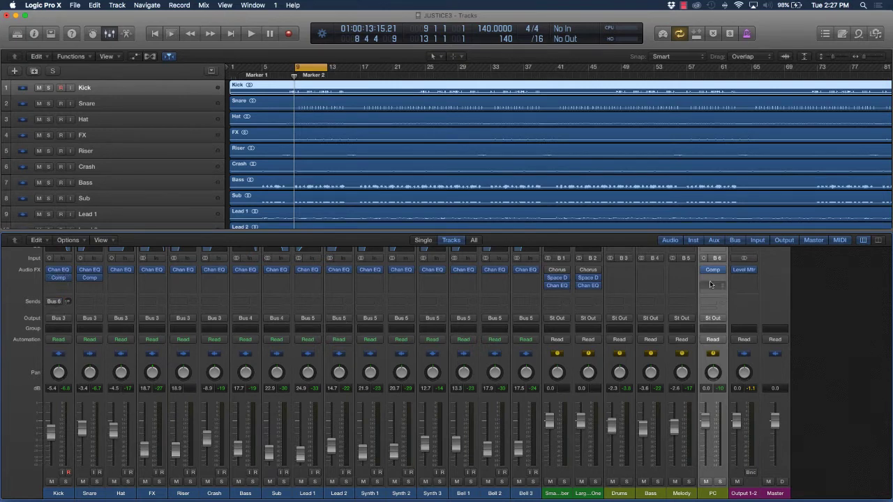
- Insert a Compressor on the Kick channel's Audio FX slot
{"action": "left_click", "coordinate": [57, 289]}
{"action": "mouse_move", "coordinate": [77, 311]}
{"action": "mouse_move", "coordinate": [150, 326]}
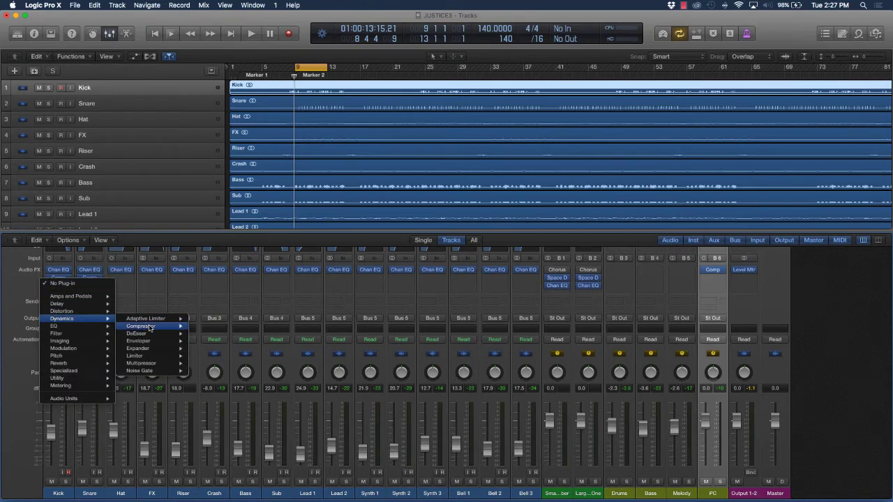
{"action": "left_click", "coordinate": [204, 326]}
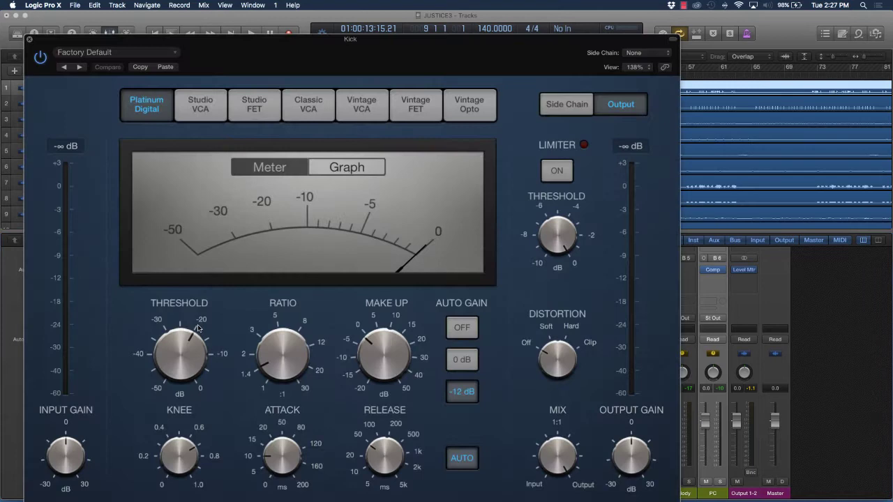
- Load the WaveBurner Hard Compression preset, close the plug-in, and play back to audition
{"action": "left_click", "coordinate": [103, 54]}
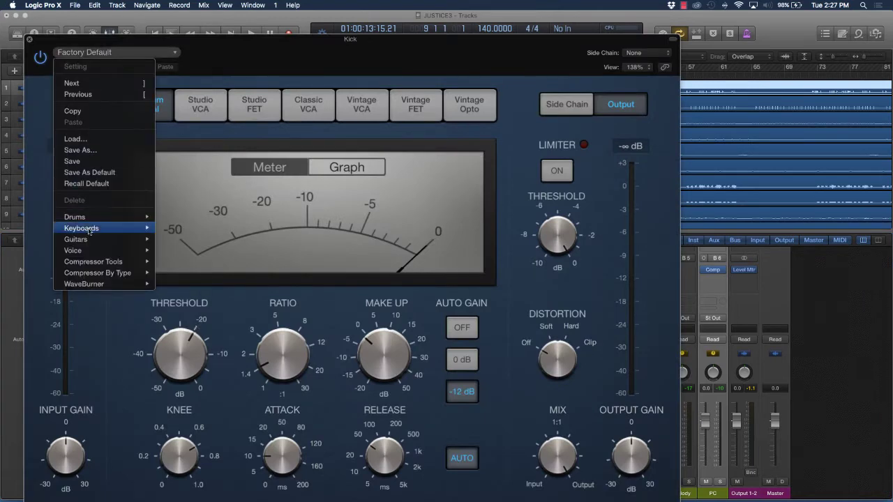
{"action": "mouse_move", "coordinate": [104, 286]}
{"action": "left_click", "coordinate": [196, 295]}
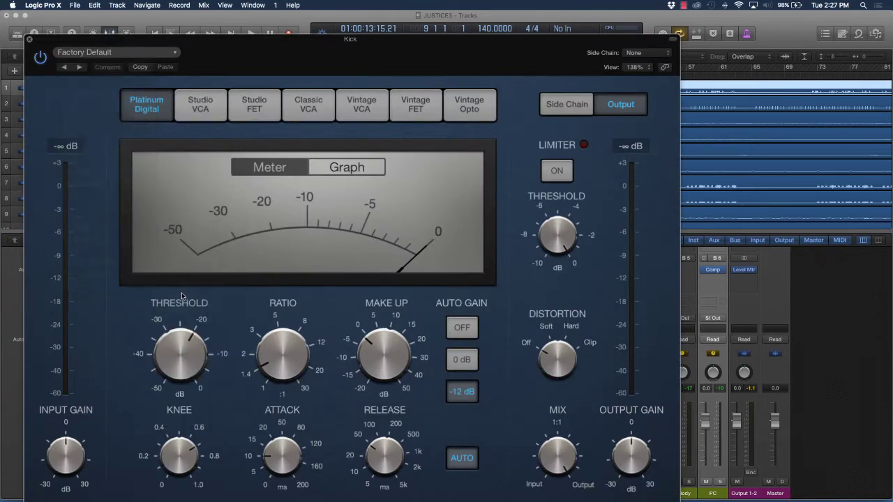
{"action": "left_click", "coordinate": [30, 41]}
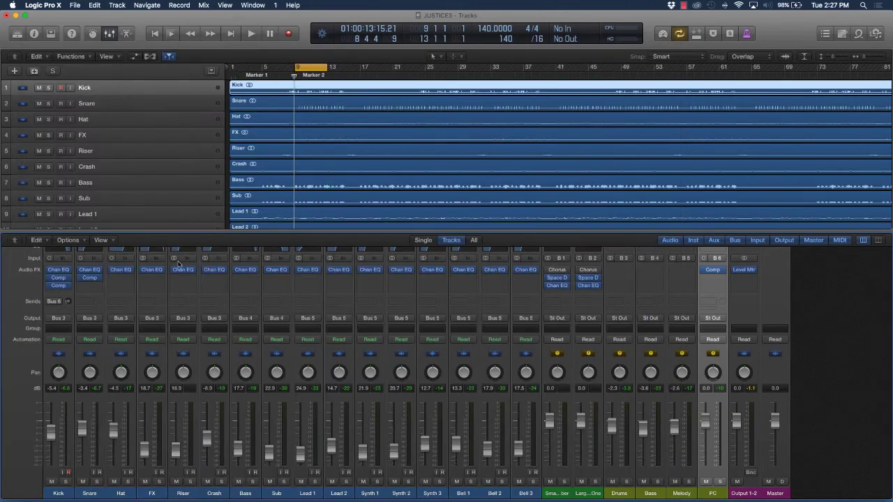
{"action": "key", "text": "space"}
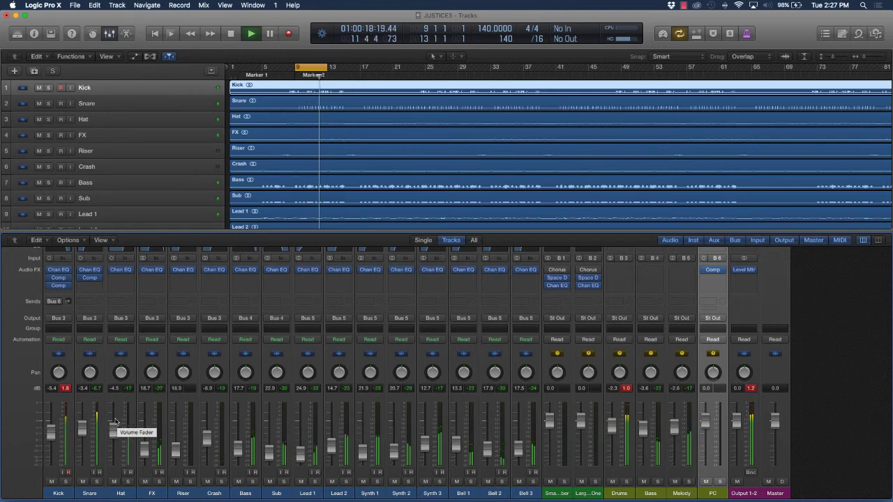
{"action": "key", "text": "space"}
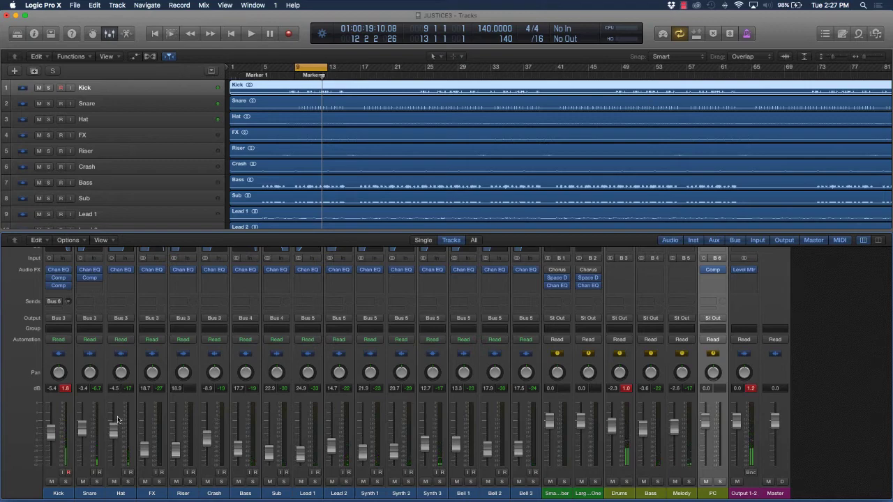
{"action": "left_click", "coordinate": [751, 389]}
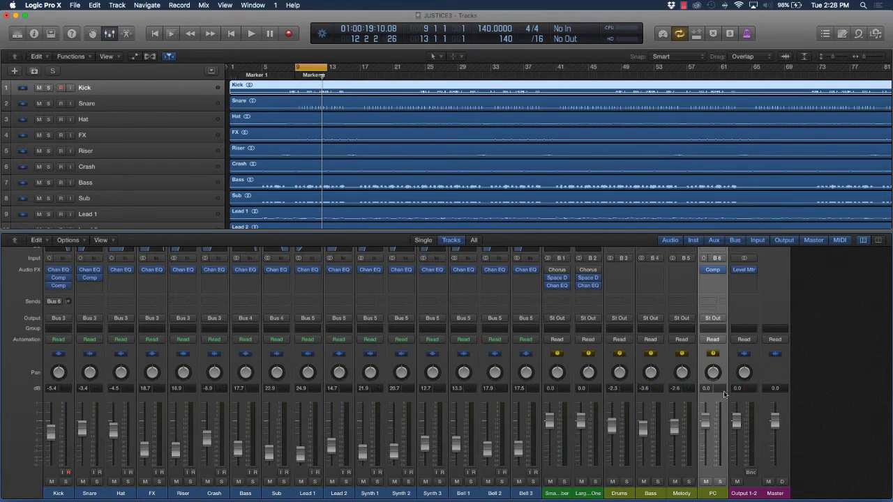
{"action": "left_click", "coordinate": [68, 288]}
{"action": "left_click", "coordinate": [59, 301]}
{"action": "key", "text": "space"}
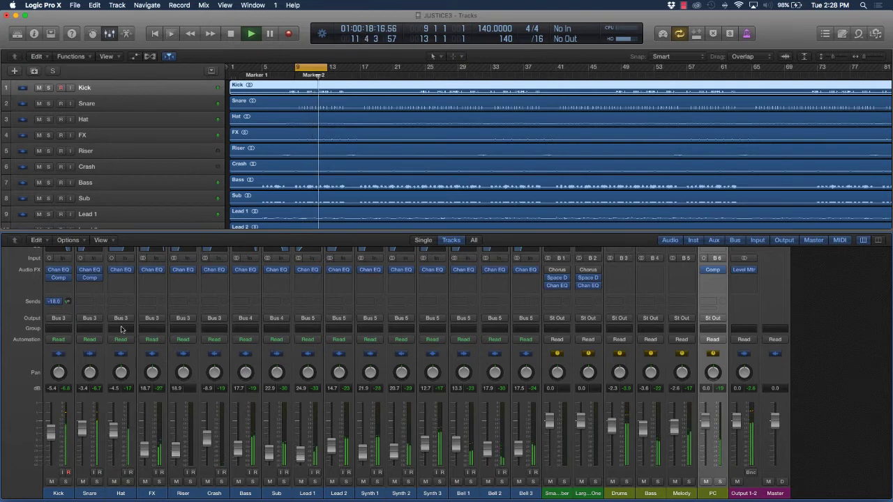
{"action": "key", "text": "space"}
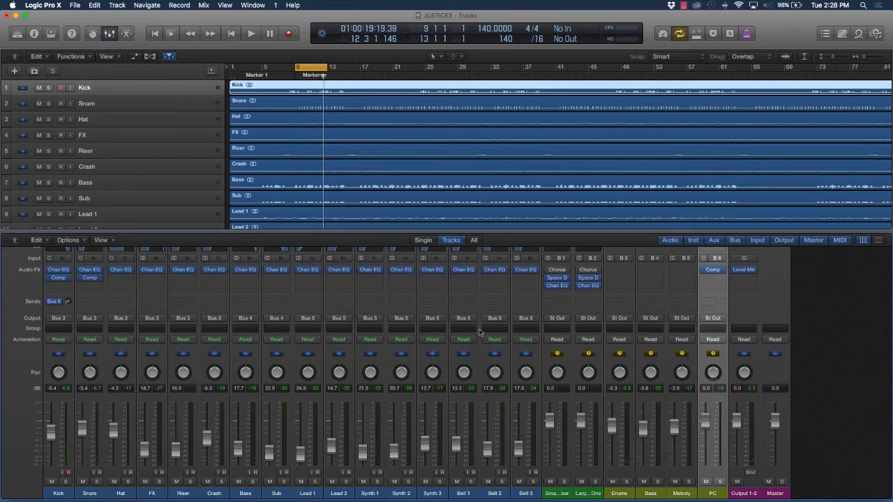
- Add a send from the Snare channel to Bus 6, the PC aux
{"action": "left_click", "coordinate": [90, 303]}
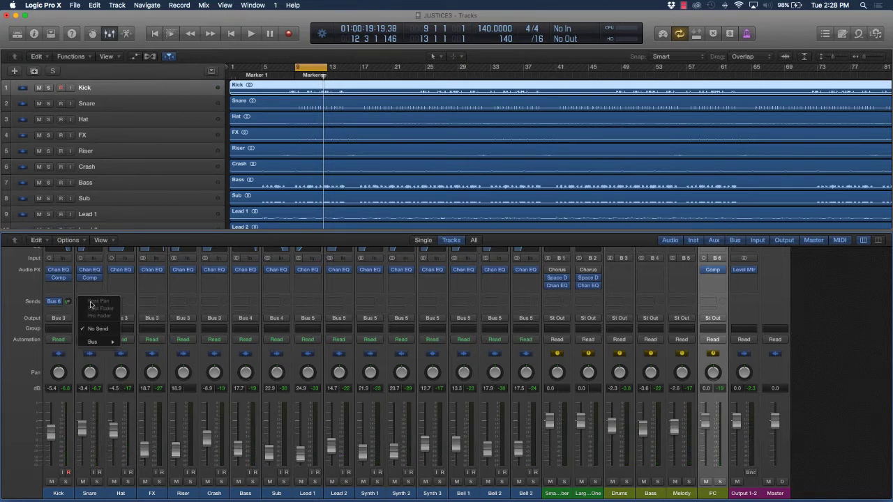
{"action": "mouse_move", "coordinate": [93, 342]}
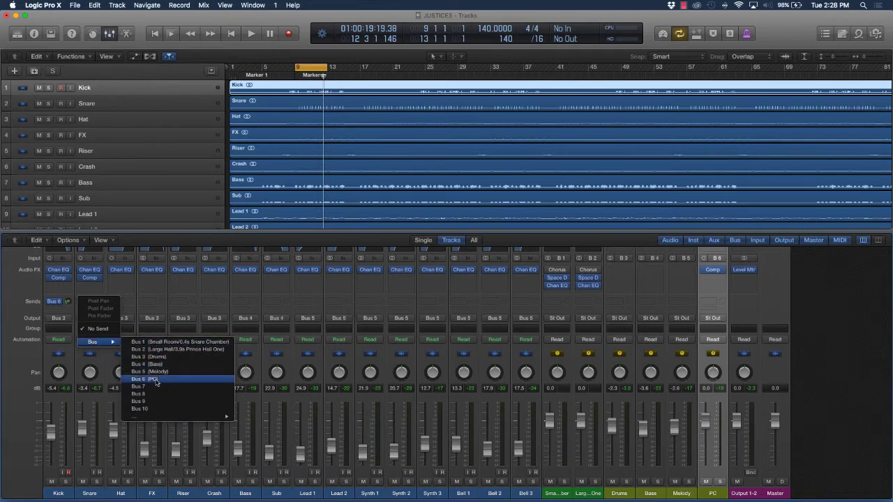
{"action": "left_click", "coordinate": [97, 329]}
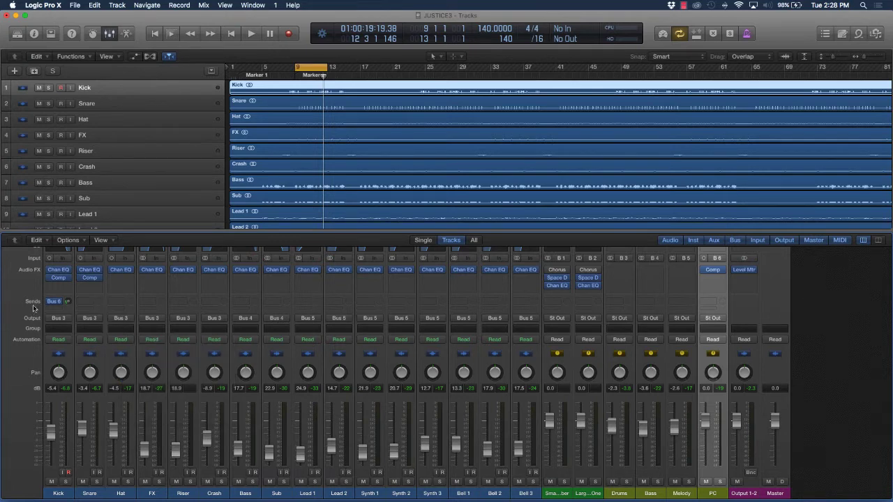
{"action": "left_click", "coordinate": [91, 305]}
{"action": "mouse_move", "coordinate": [111, 342]}
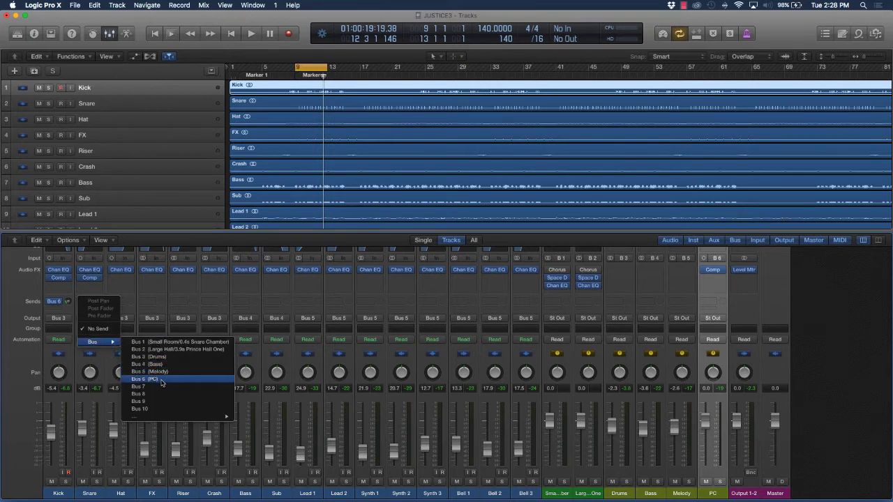
{"action": "left_click", "coordinate": [161, 380]}
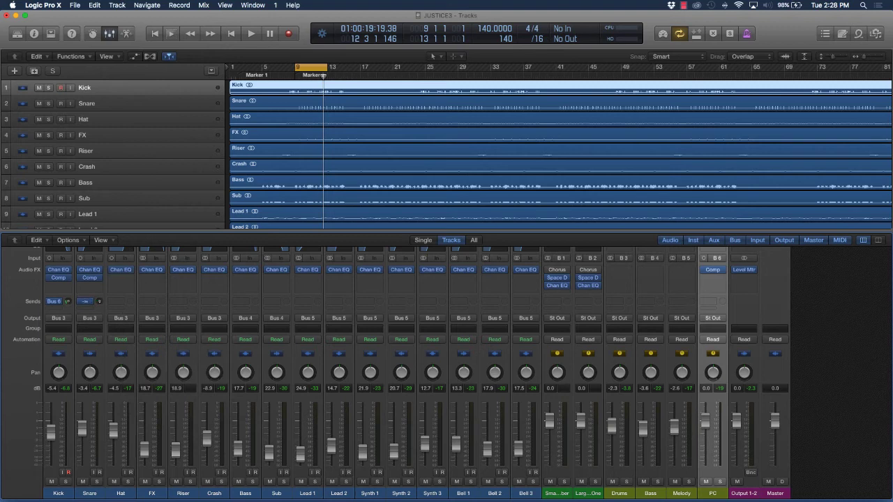
- Play the project twice to audition the Snare's Bus 6 send
{"action": "key", "text": "space"}
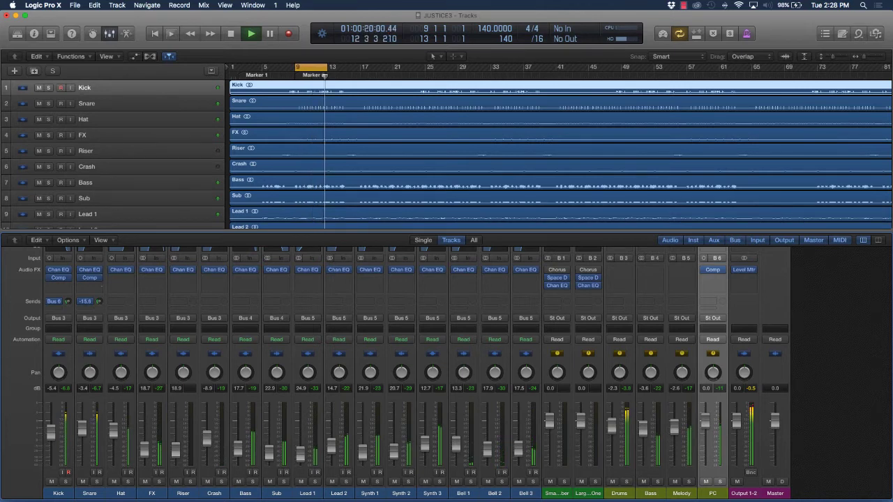
{"action": "key", "text": "space"}
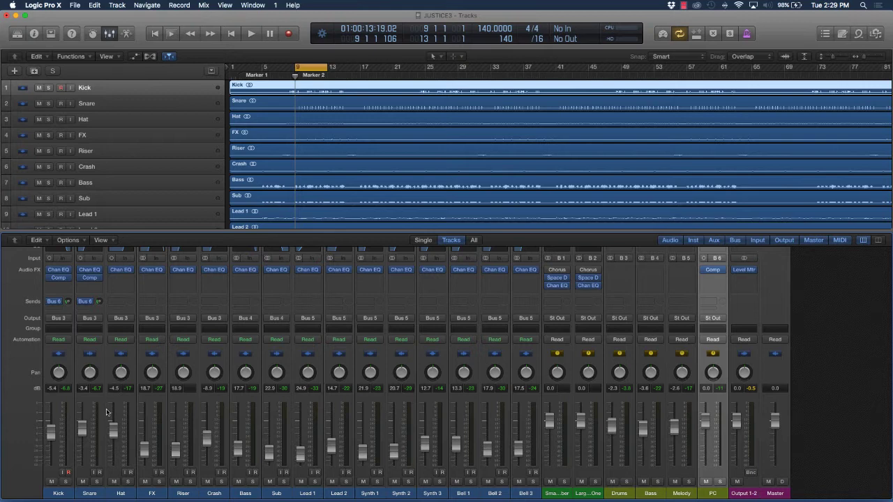
{"action": "mouse_move", "coordinate": [101, 303]}
{"action": "key", "text": "space"}
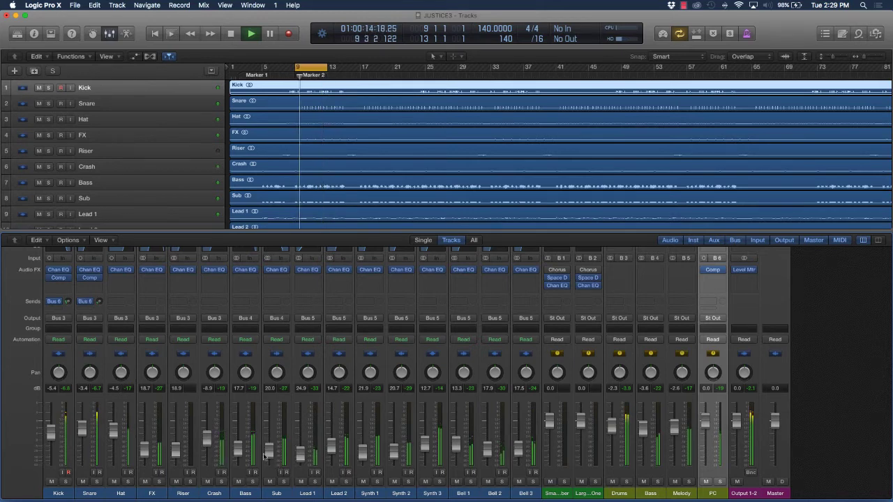
{"action": "key", "text": "space"}
- Route the Hat channel to Bus 6 and raise its send level to about -5 dB during playback
{"action": "left_click", "coordinate": [122, 303]}
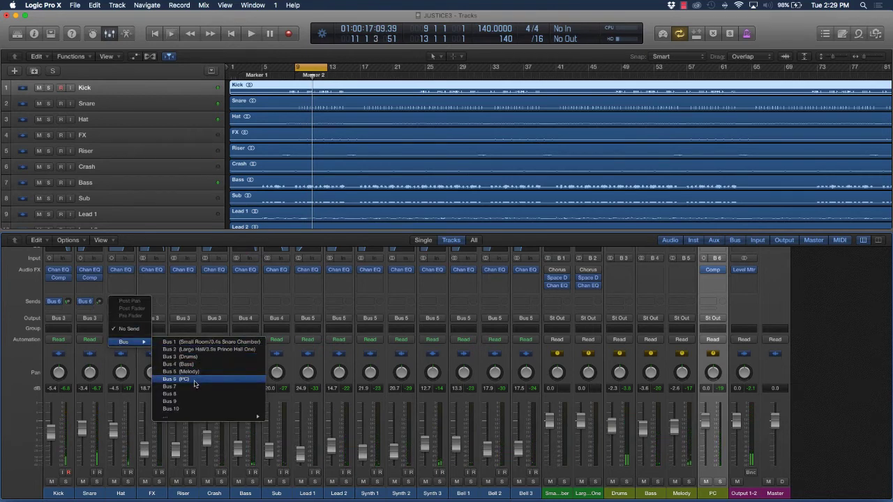
{"action": "key", "text": "Escape"}
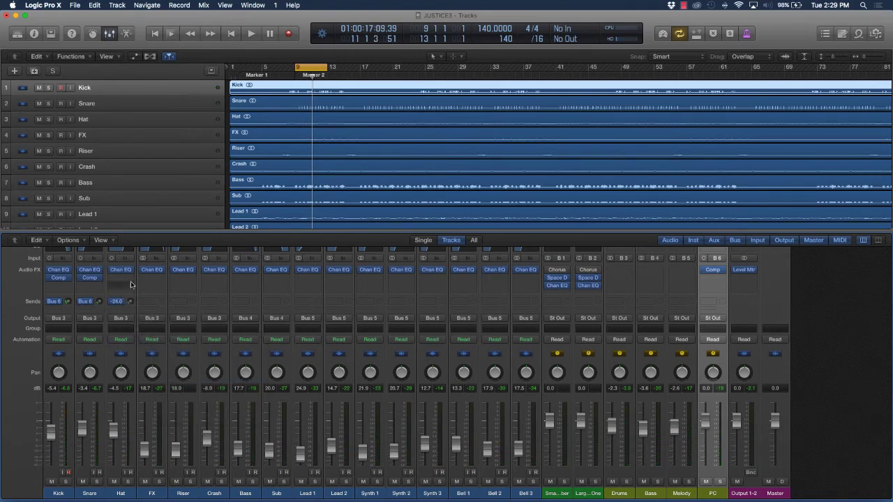
{"action": "left_click_drag", "start_coordinate": [131, 301], "coordinate": [133, 302]}
{"action": "key", "text": "space"}
{"action": "left_click_drag", "start_coordinate": [130, 301], "coordinate": [130, 297]}
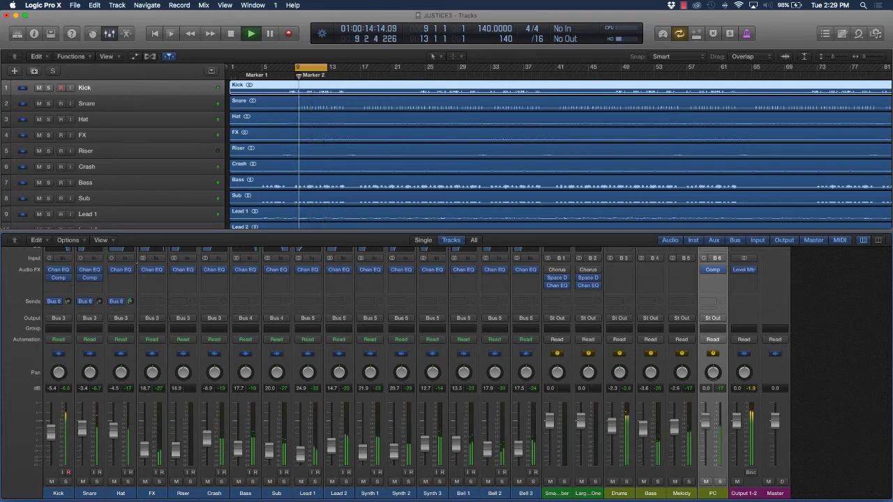
{"action": "left_click_drag", "start_coordinate": [129, 302], "coordinate": [129, 303]}
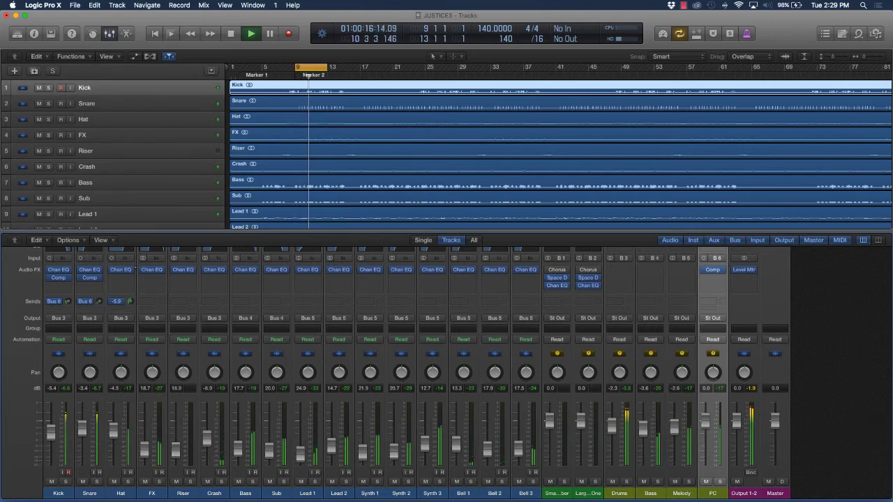
- Stop playback, deselect the Kick region, and show the Hat send's position options (Post Pan)
{"action": "key", "text": "space"}
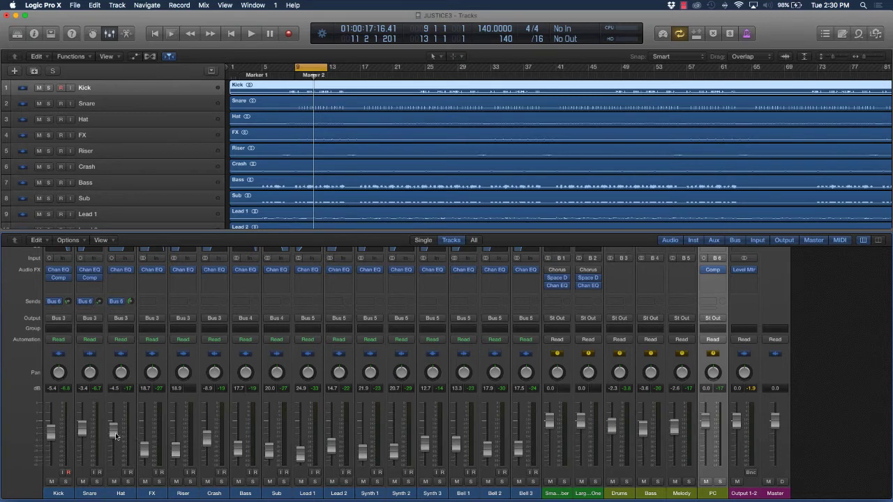
{"action": "scroll", "coordinate": [110, 436], "scroll_direction": "up", "scroll_amount": 1}
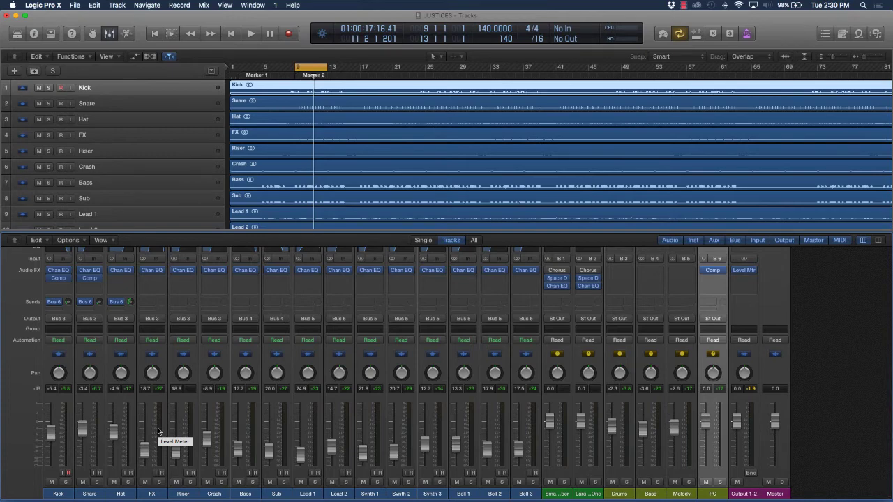
{"action": "scroll", "coordinate": [228, 208], "scroll_direction": "right", "scroll_amount": 1}
{"action": "left_click", "coordinate": [227, 207]}
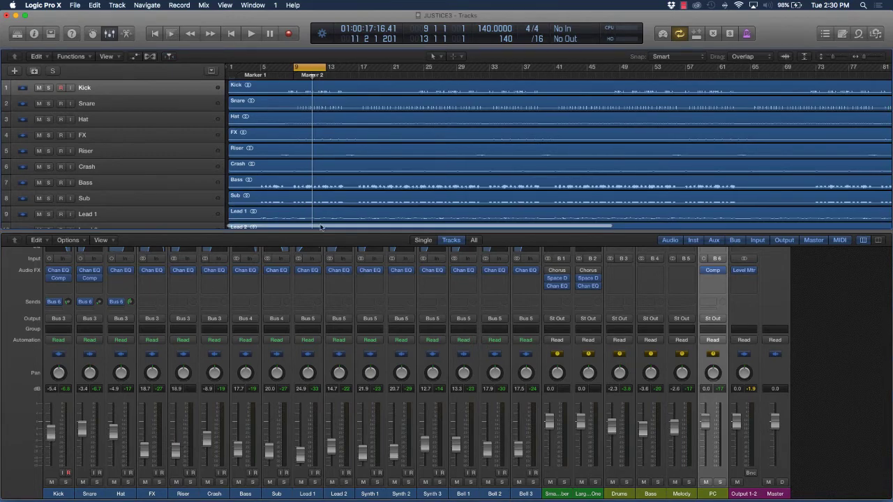
{"action": "scroll", "coordinate": [320, 224], "scroll_direction": "down", "scroll_amount": 5}
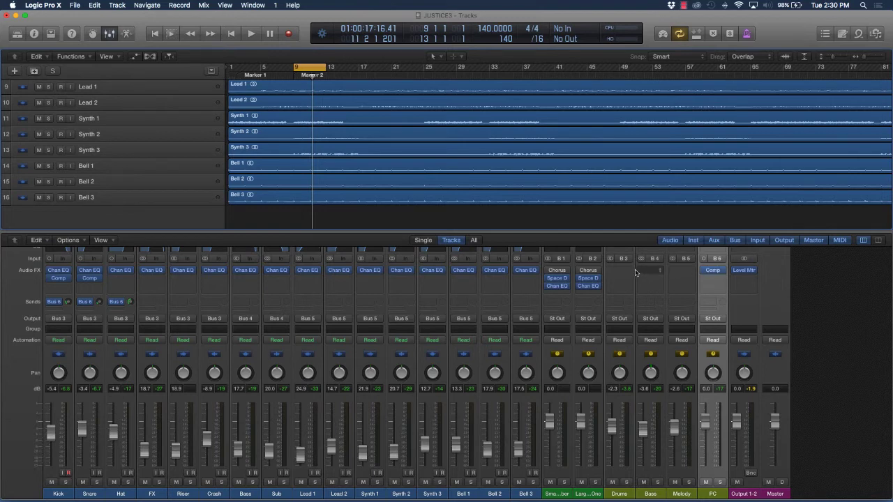
{"action": "left_click", "coordinate": [121, 302]}
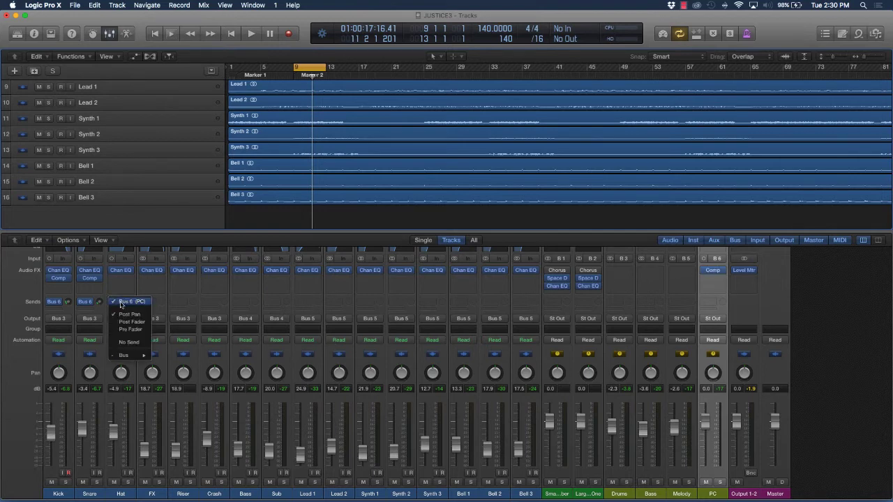
- Nudge the Hat fader up slightly and switch its Bus 6 send to Pre Fader
{"action": "left_click", "coordinate": [142, 329]}
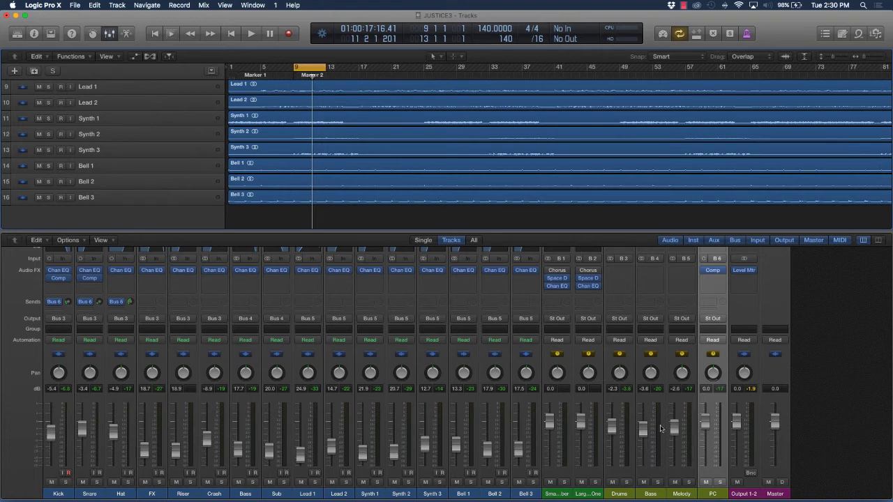
{"action": "scroll", "coordinate": [712, 447], "scroll_direction": "down", "scroll_amount": 1}
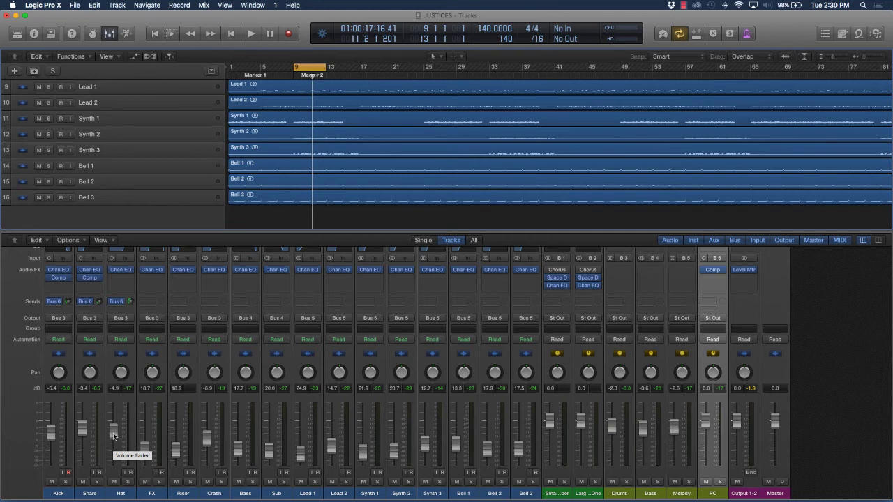
{"action": "left_click_drag", "start_coordinate": [114, 436], "coordinate": [114, 431]}
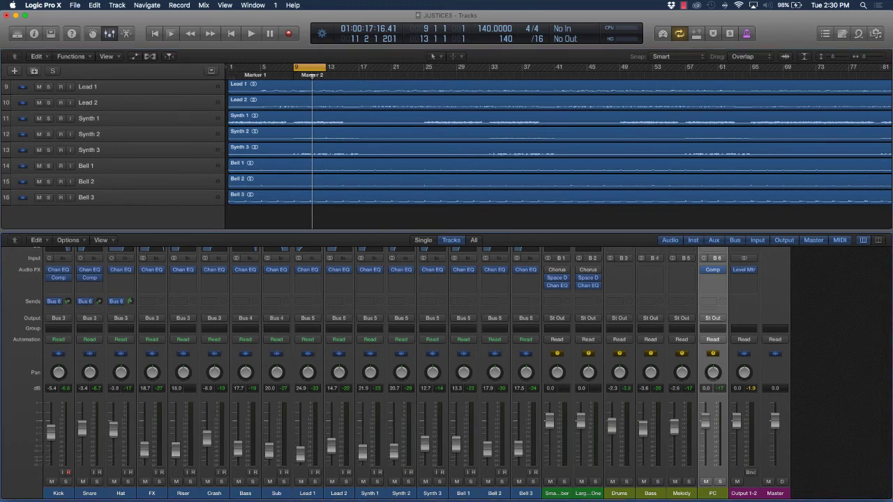
{"action": "left_click", "coordinate": [123, 301]}
{"action": "left_click", "coordinate": [123, 330]}
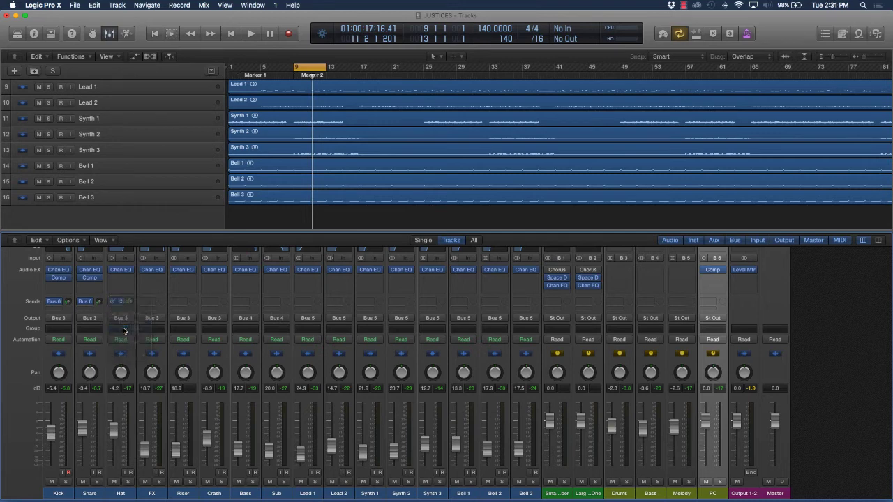
- Play with the Hat fader pulled fully down, then restore it to about -4.2 dB
{"action": "key", "text": "space"}
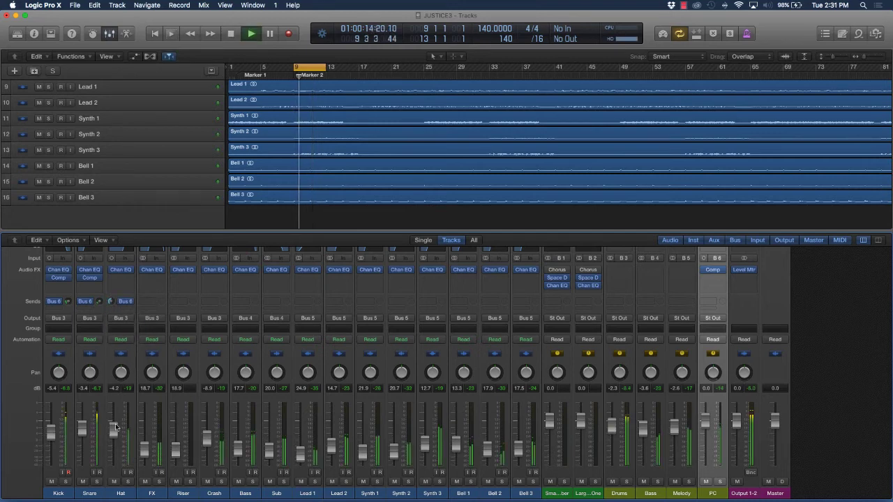
{"action": "left_click_drag", "start_coordinate": [117, 427], "coordinate": [115, 465]}
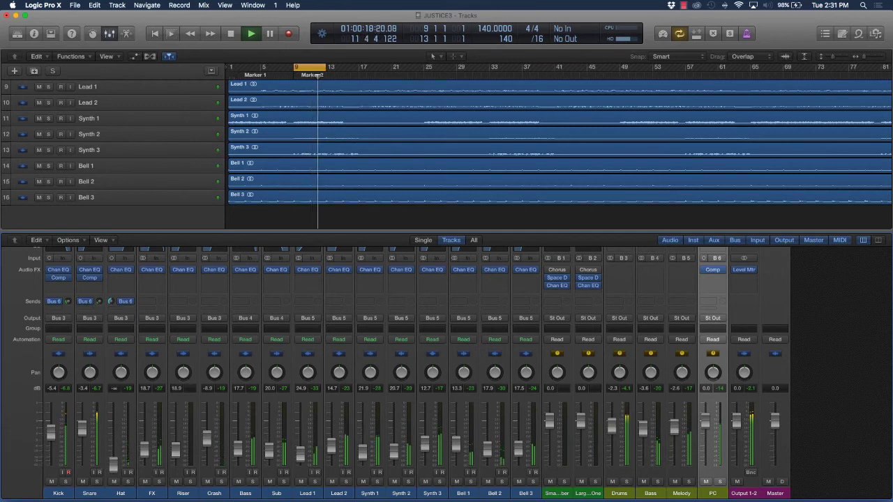
{"action": "key", "text": "space"}
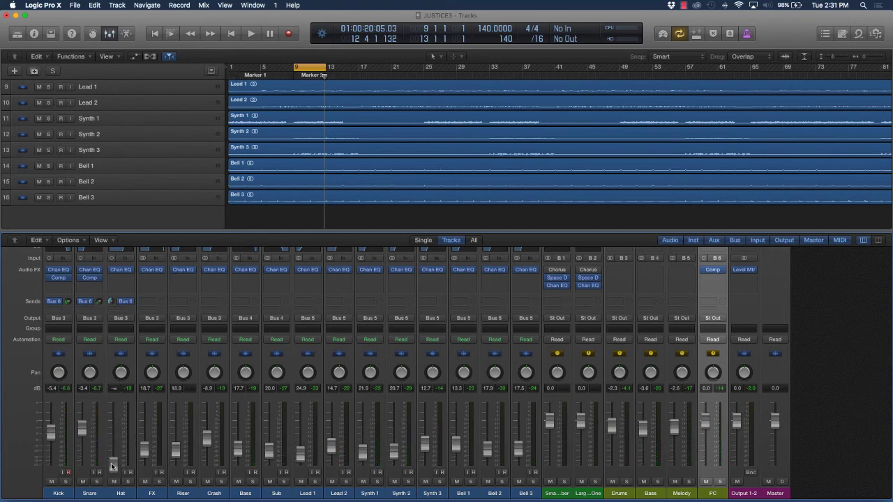
{"action": "left_click_drag", "start_coordinate": [111, 466], "coordinate": [113, 427]}
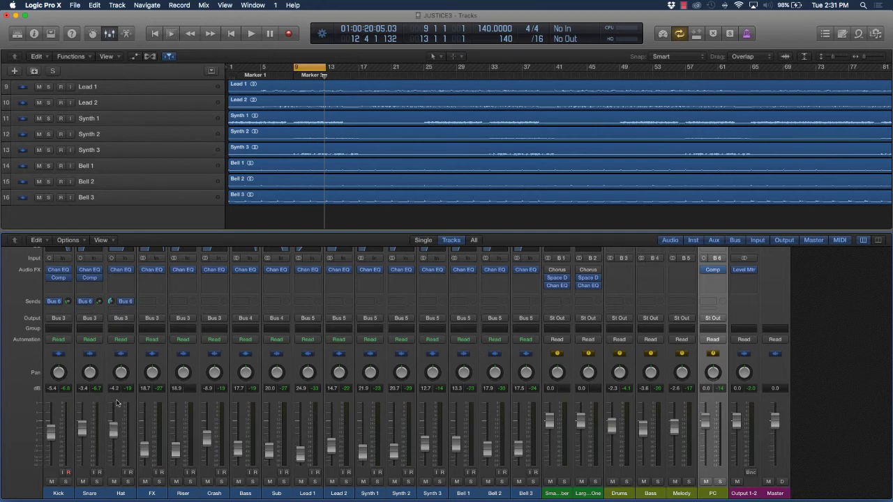
- Switch the Hat's Bus 6 send to Post Pan, audition it, and reopen the send menu
{"action": "left_click", "coordinate": [133, 301]}
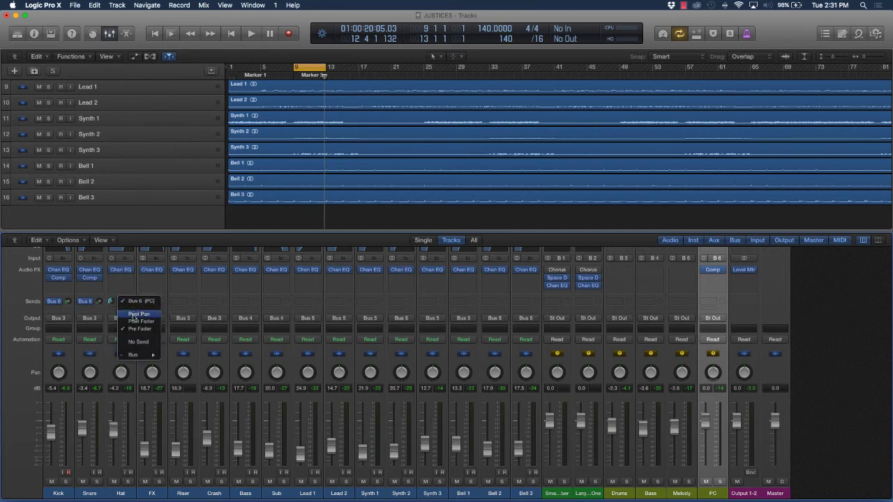
{"action": "left_click", "coordinate": [128, 318]}
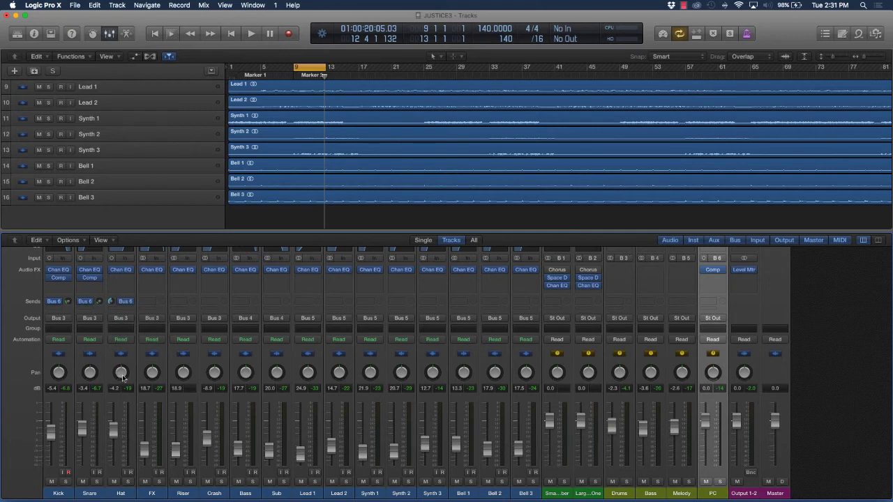
{"action": "key", "text": "space"}
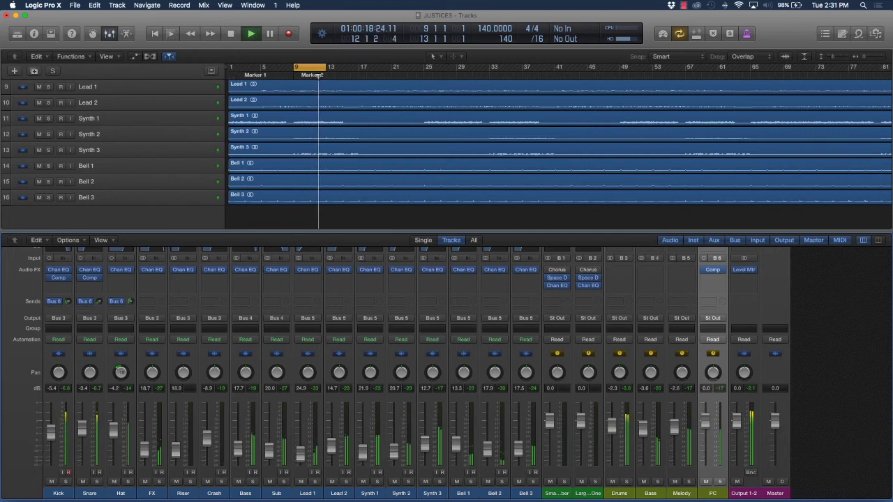
{"action": "key", "text": "Return"}
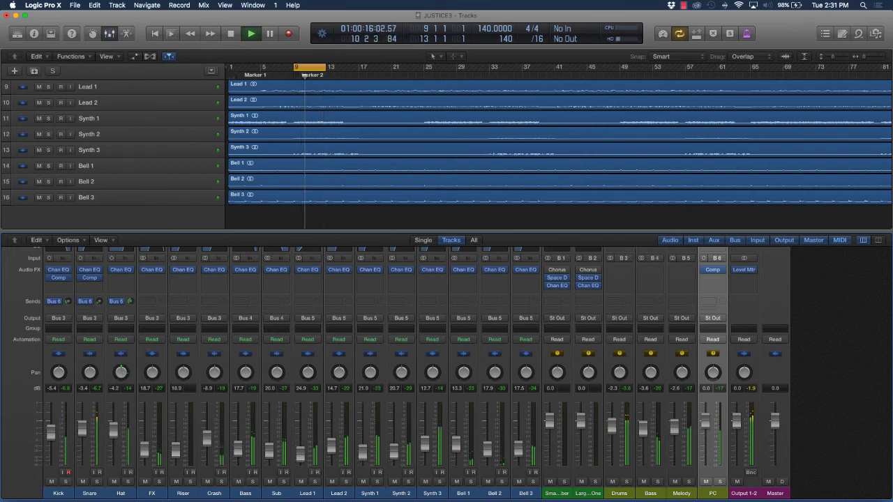
{"action": "key", "text": "space"}
{"action": "left_click", "coordinate": [122, 302]}
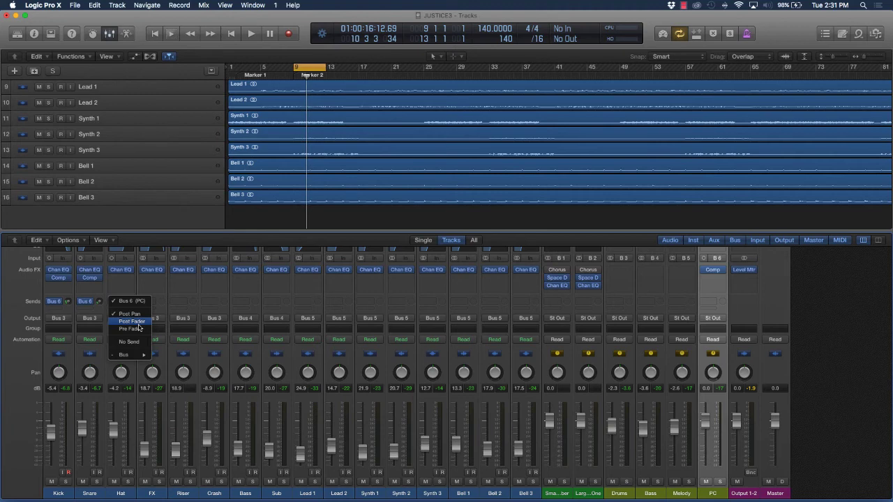
- Set the Hat send to Post Fader and audition it, lowering the send to about -10.6 and panning right
{"action": "left_click", "coordinate": [138, 322]}
{"action": "key", "text": "space"}
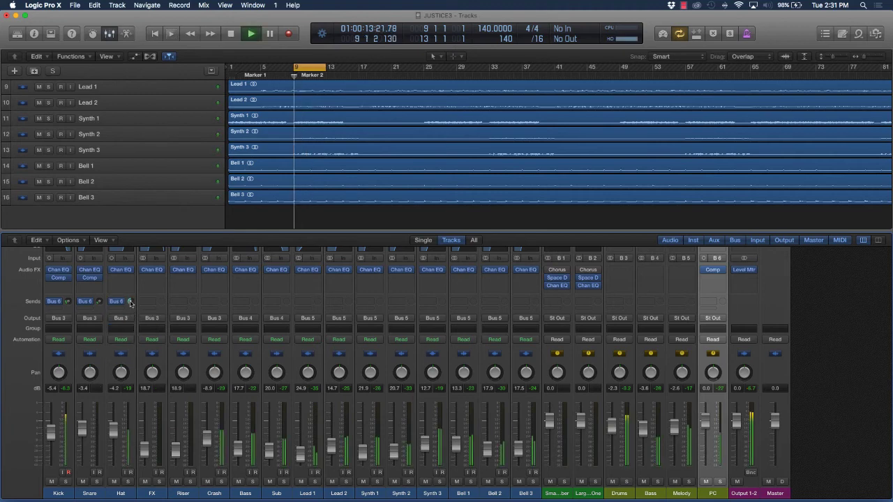
{"action": "left_click_drag", "start_coordinate": [130, 304], "coordinate": [131, 304]}
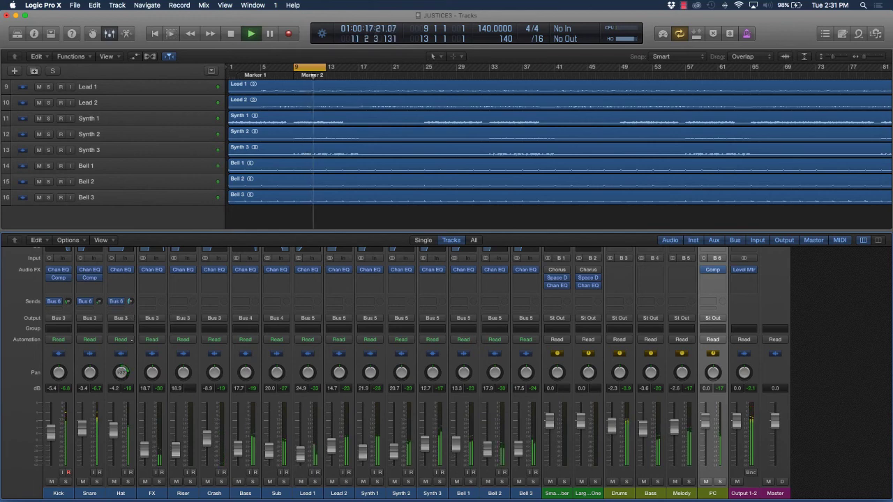
{"action": "left_click_drag", "start_coordinate": [121, 373], "coordinate": [120, 363]}
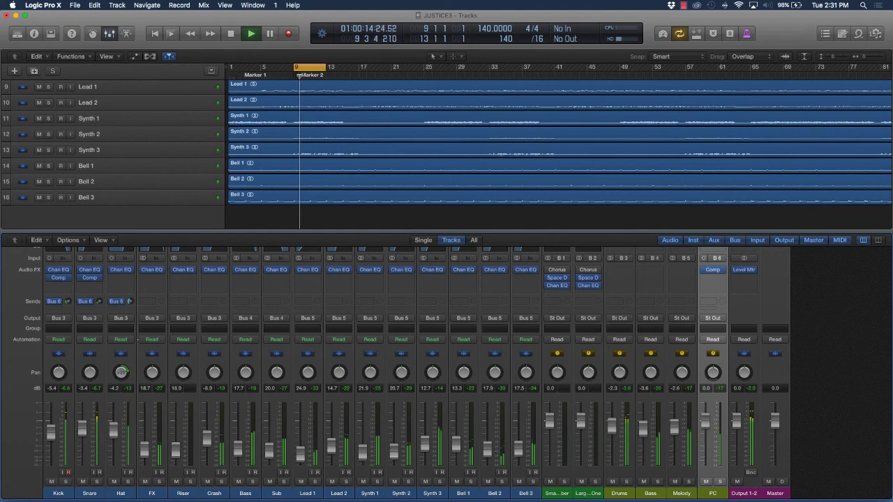
{"action": "key", "text": "space"}
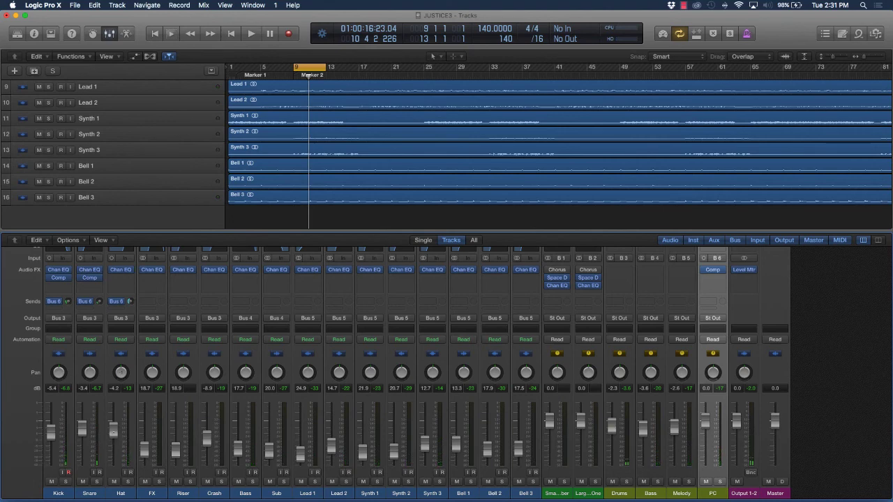
{"action": "mouse_move", "coordinate": [113, 432]}
{"action": "left_mouse_down"}
{"action": "mouse_move", "coordinate": [114, 411]}
{"action": "mouse_move", "coordinate": [114, 450]}
{"action": "mouse_move", "coordinate": [114, 432]}
{"action": "left_mouse_up"}
- Confirm the Hat send's position, raise the Hat fader to -1.9 dB, and audition a playback pass
{"action": "left_click", "coordinate": [120, 302]}
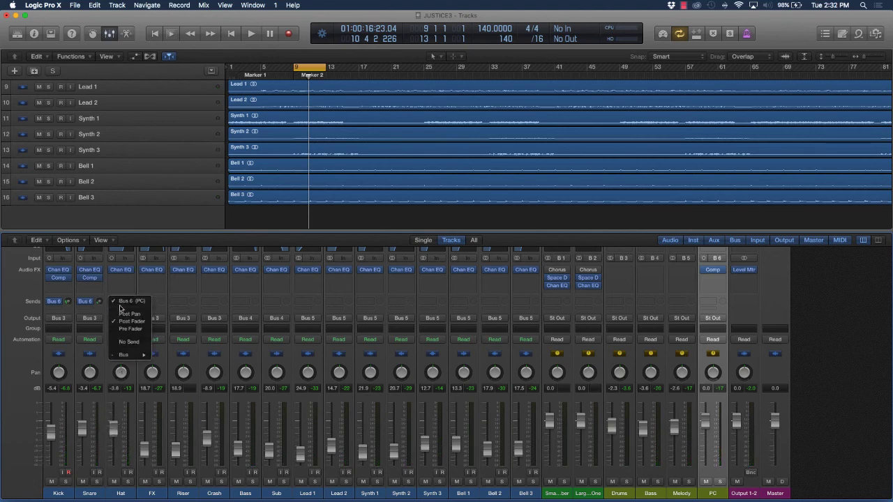
{"action": "left_click", "coordinate": [131, 313]}
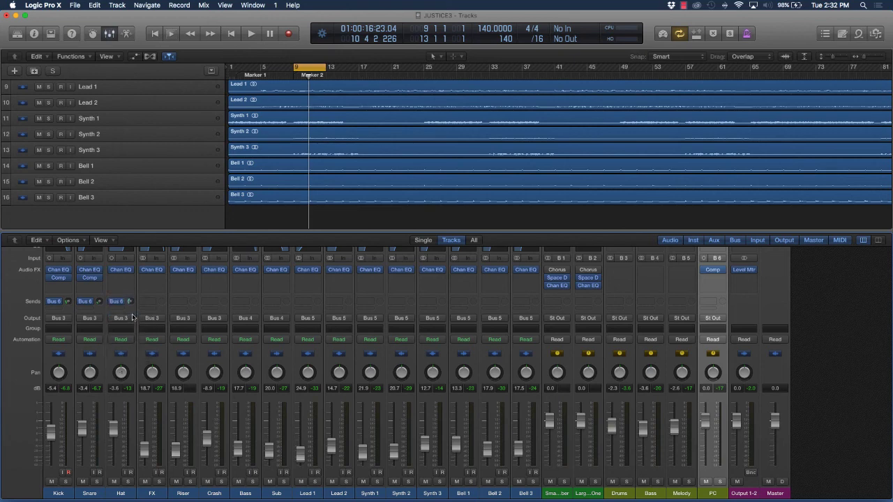
{"action": "mouse_move", "coordinate": [113, 432]}
{"action": "left_mouse_down"}
{"action": "mouse_move", "coordinate": [114, 463]}
{"action": "mouse_move", "coordinate": [114, 423]}
{"action": "left_mouse_up"}
{"action": "key", "text": "space"}
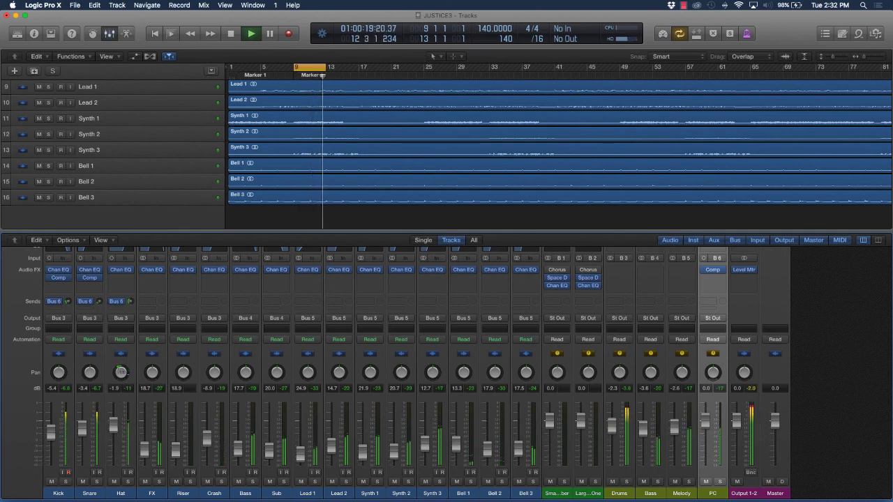
{"action": "key", "text": "space"}
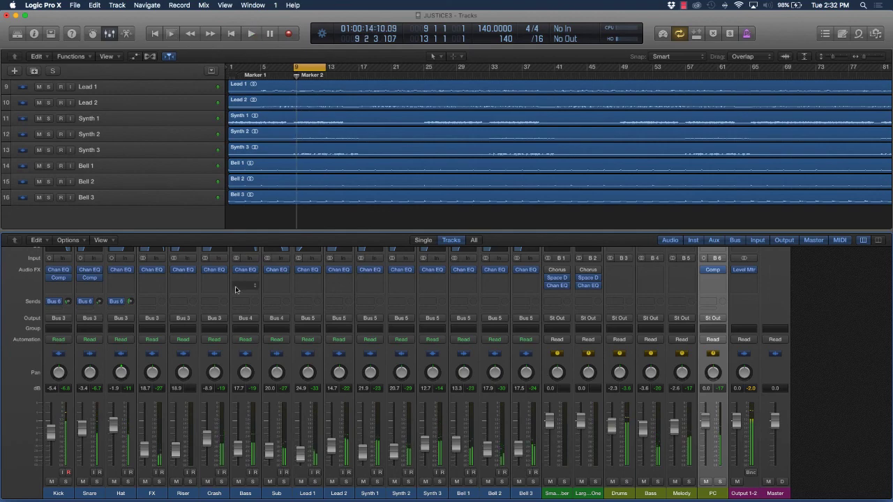